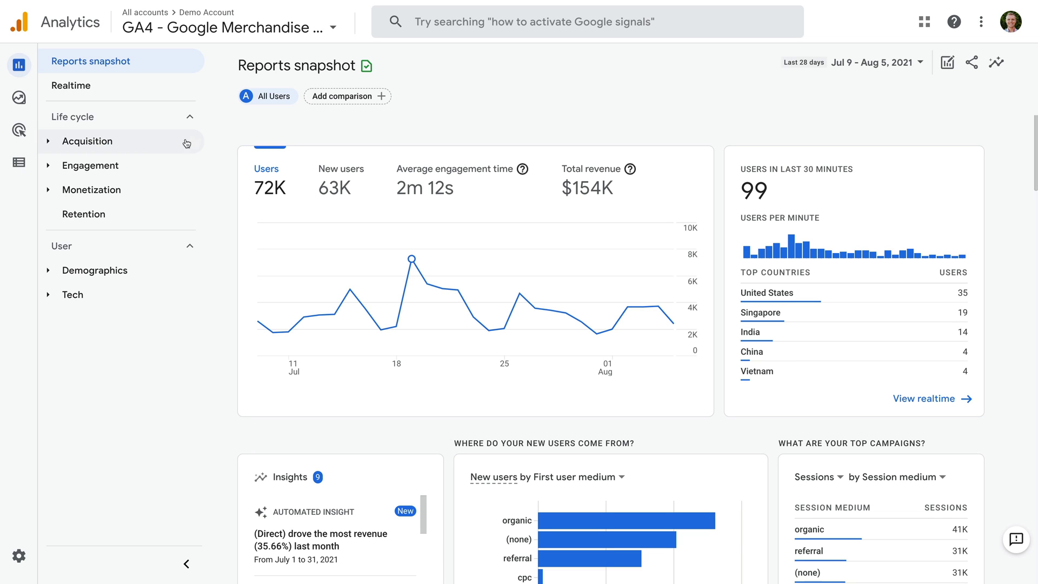
Open the Google Ads campaigns report from Acquisition overview, showing 13 campaigns and 707 sessions.
click(134, 143)
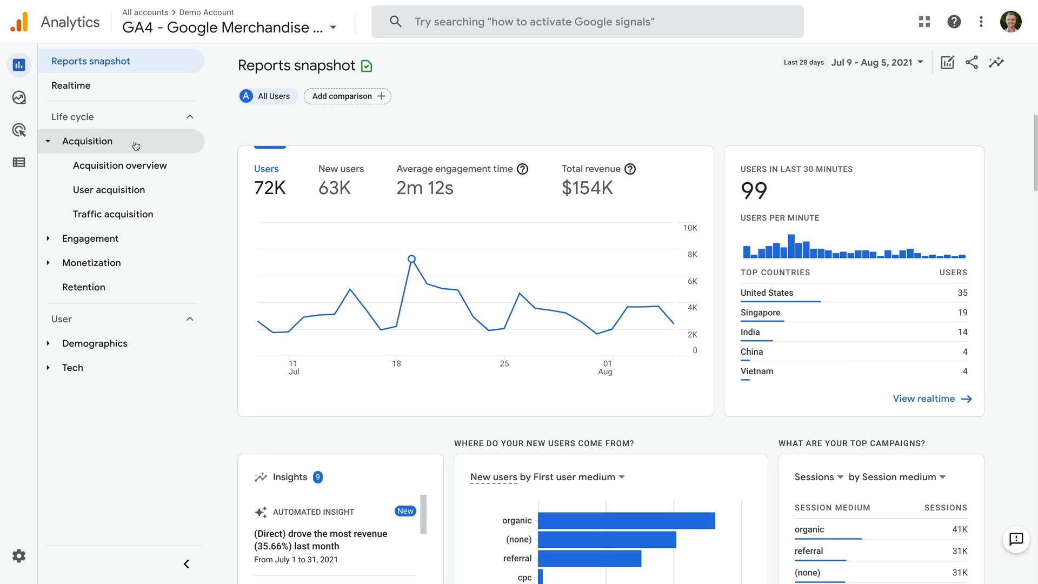
click(178, 164)
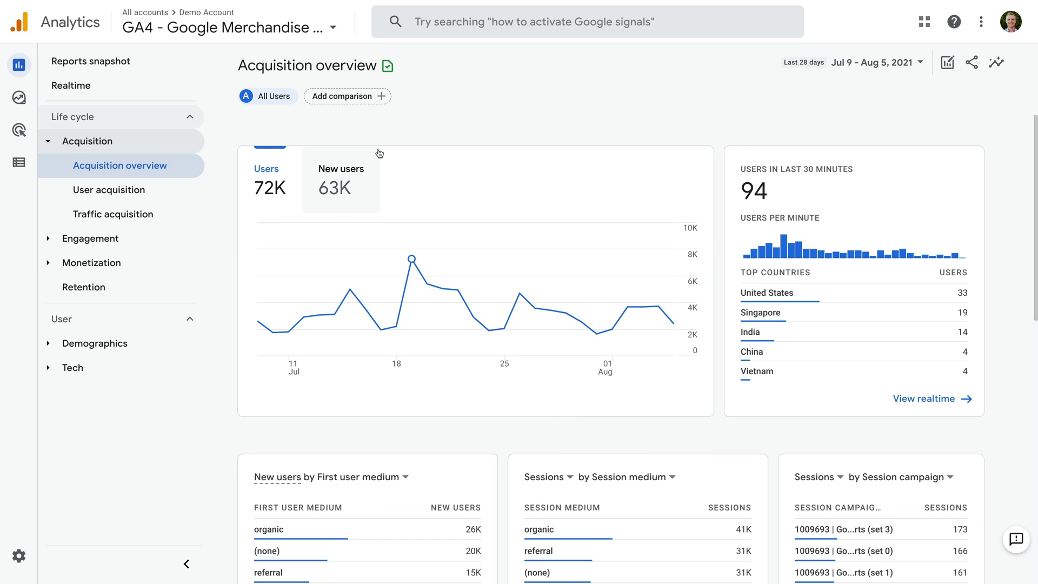
scroll(380, 154, down, 4)
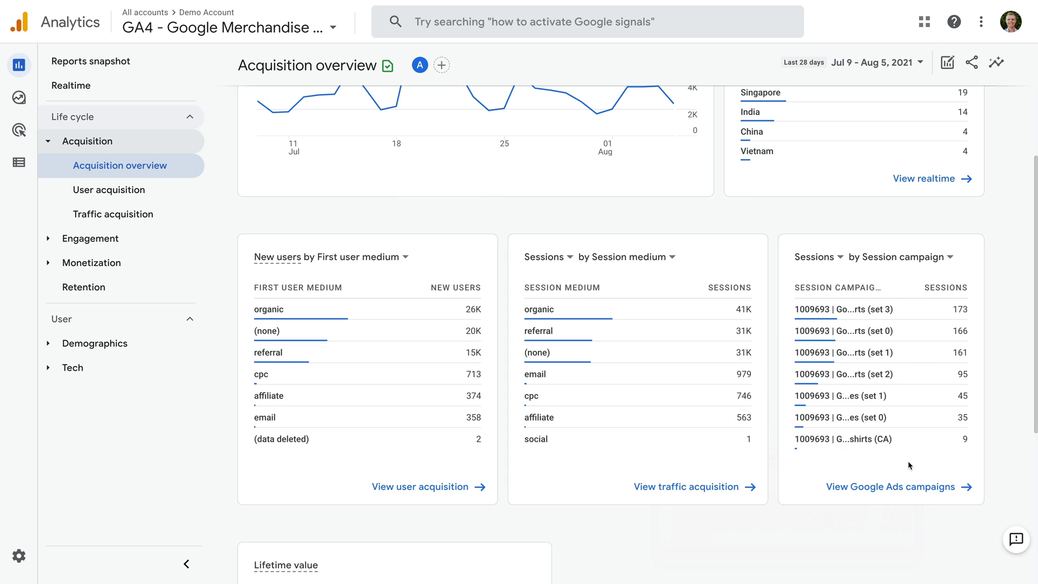
click(850, 493)
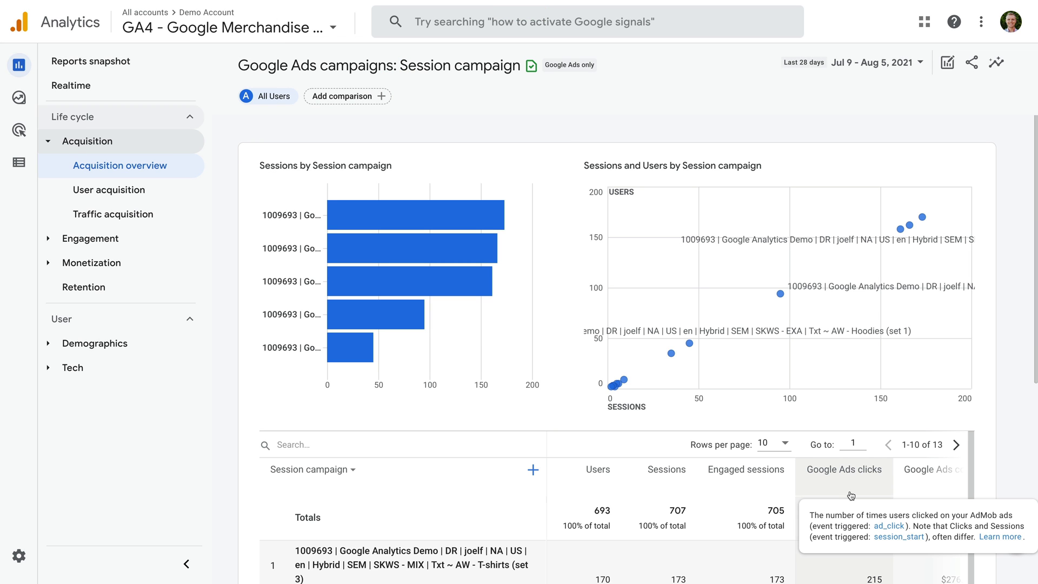
scroll(987, 425, down, 6)
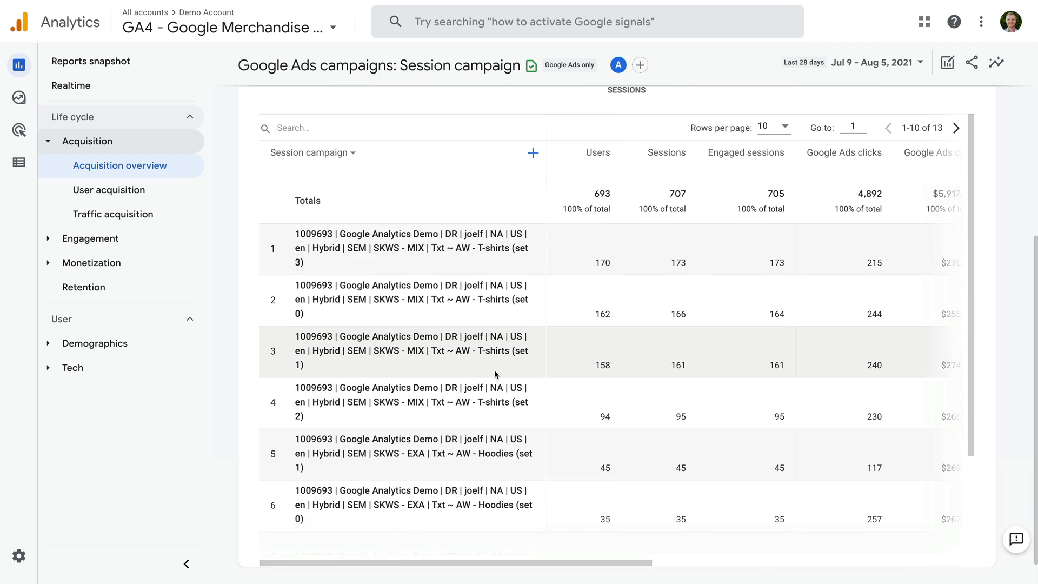
scroll(494, 370, down, 3)
scroll(495, 373, up, 3)
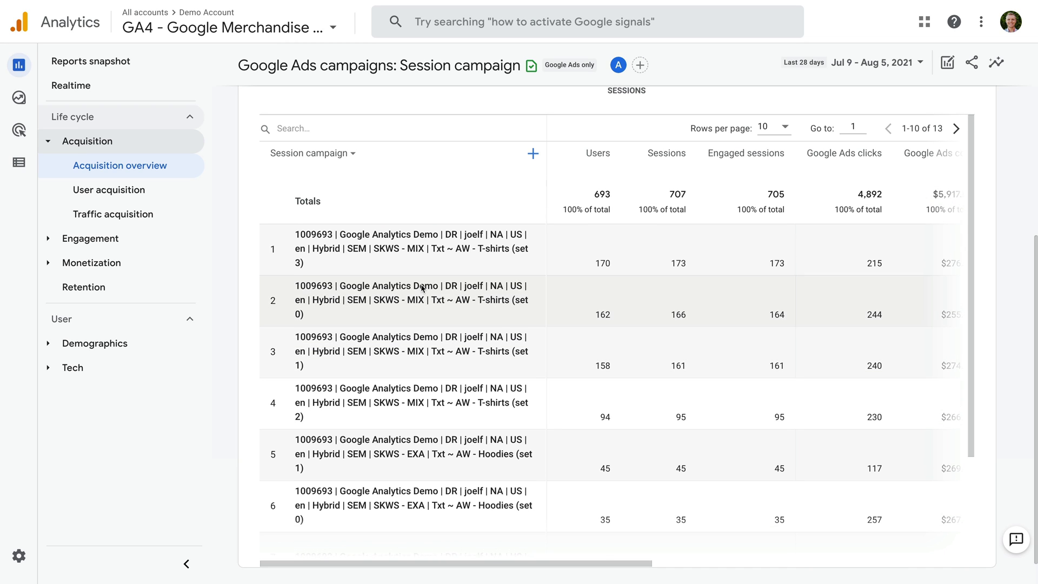
Switch the table's dimension to Session Google Ads keyword text, listing 151 keywords.
click(307, 156)
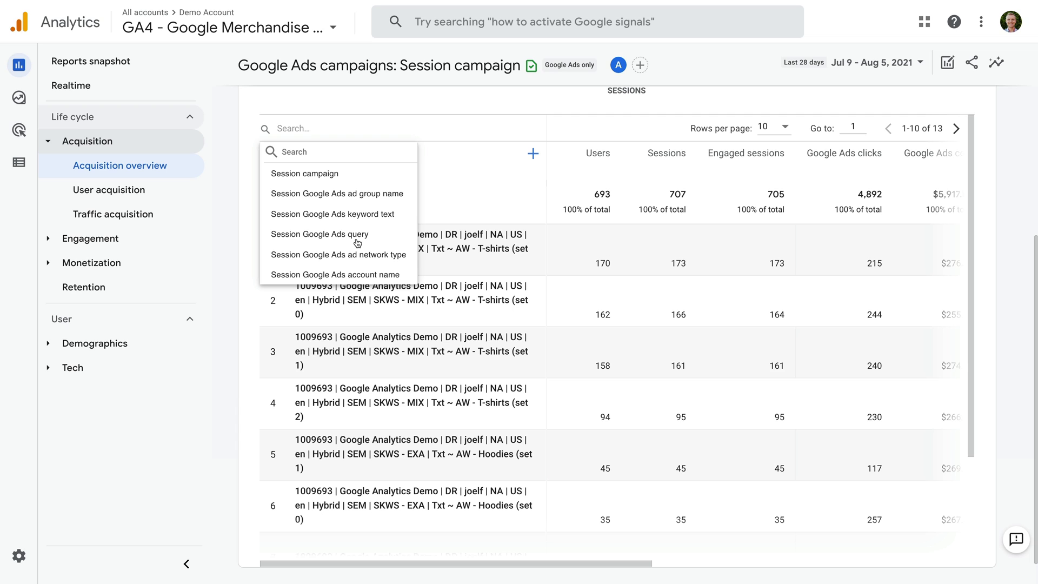
click(365, 215)
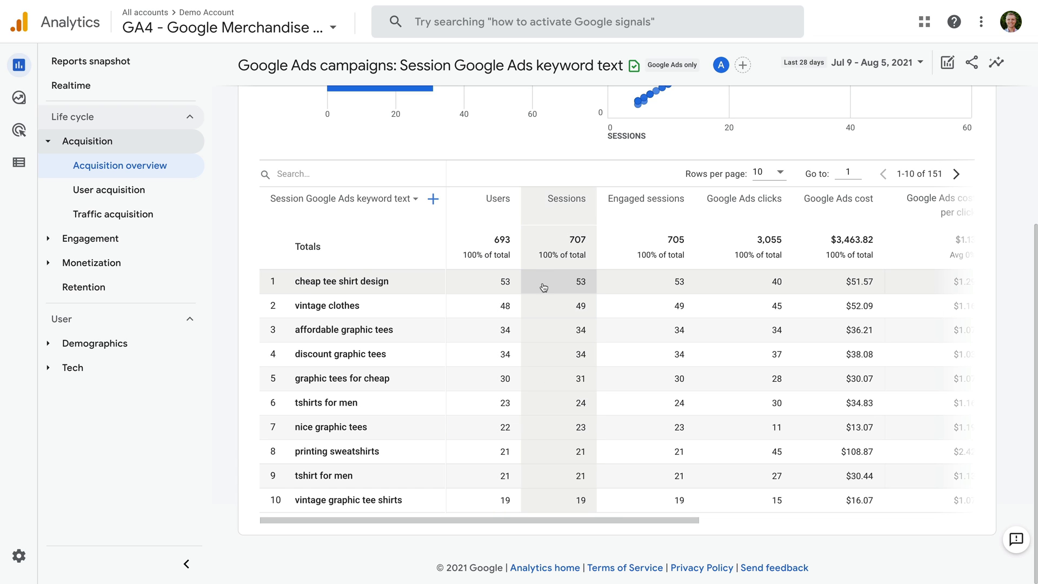
scroll(632, 294, right, 4)
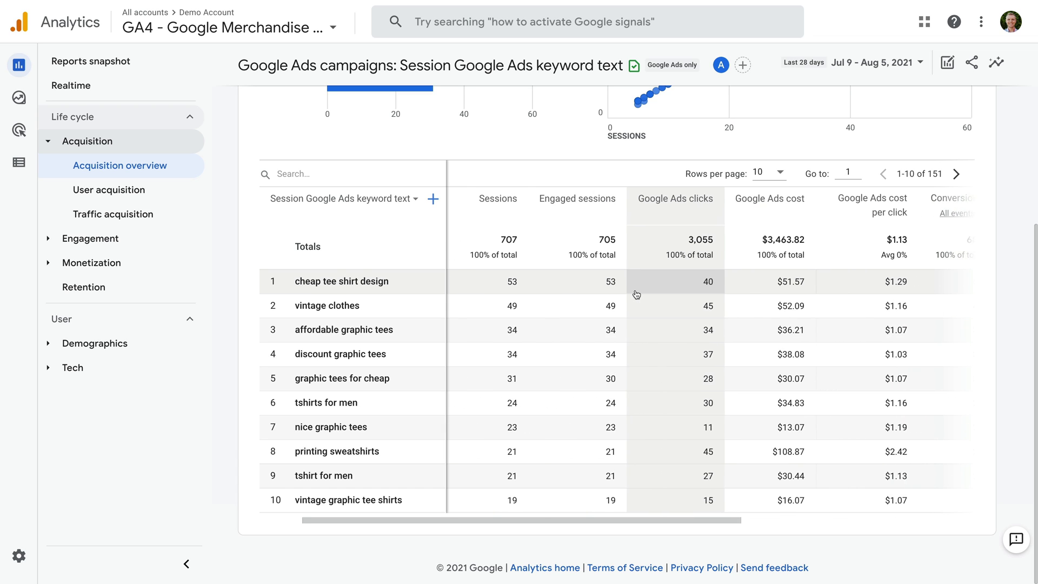
scroll(636, 294, right, 1)
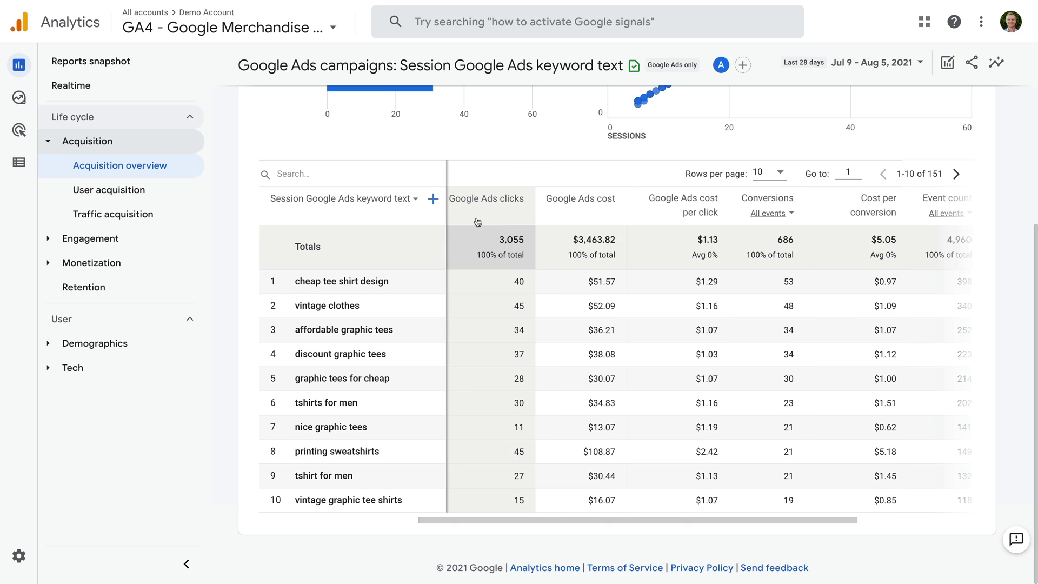
Add Session Google Ads ad group name as a secondary dimension beside each keyword.
click(432, 199)
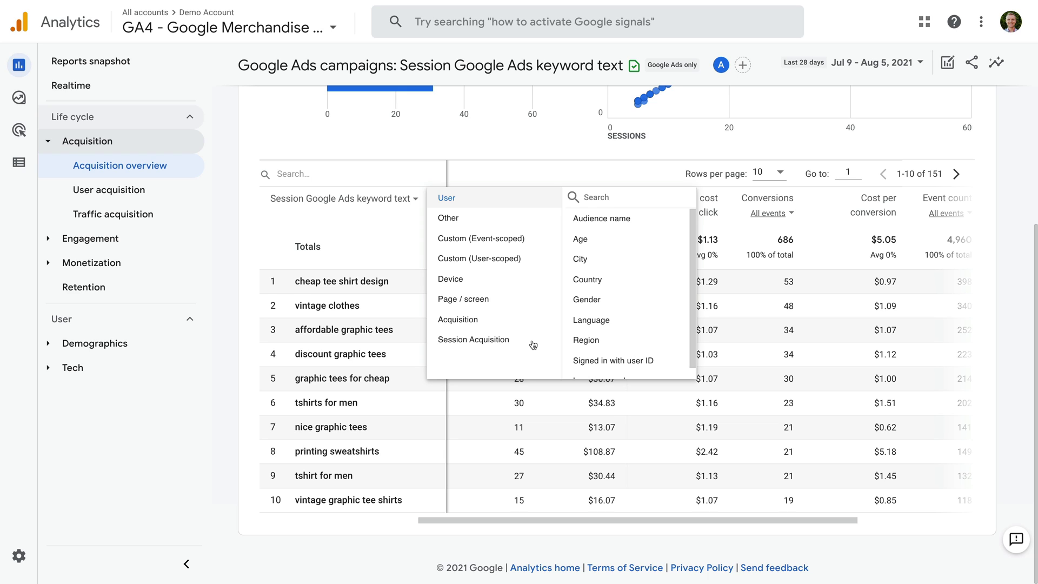
click(514, 345)
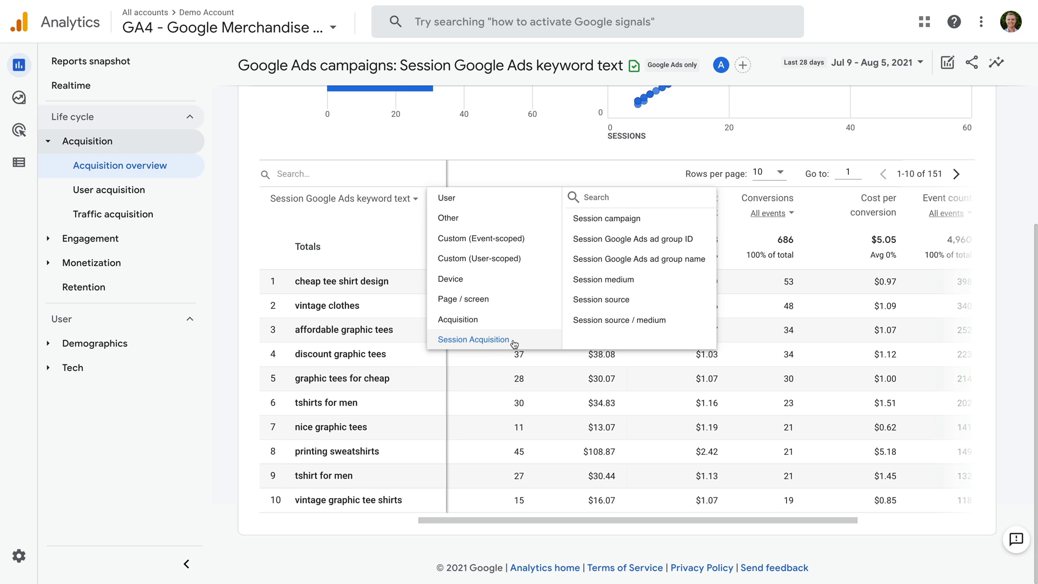
click(646, 259)
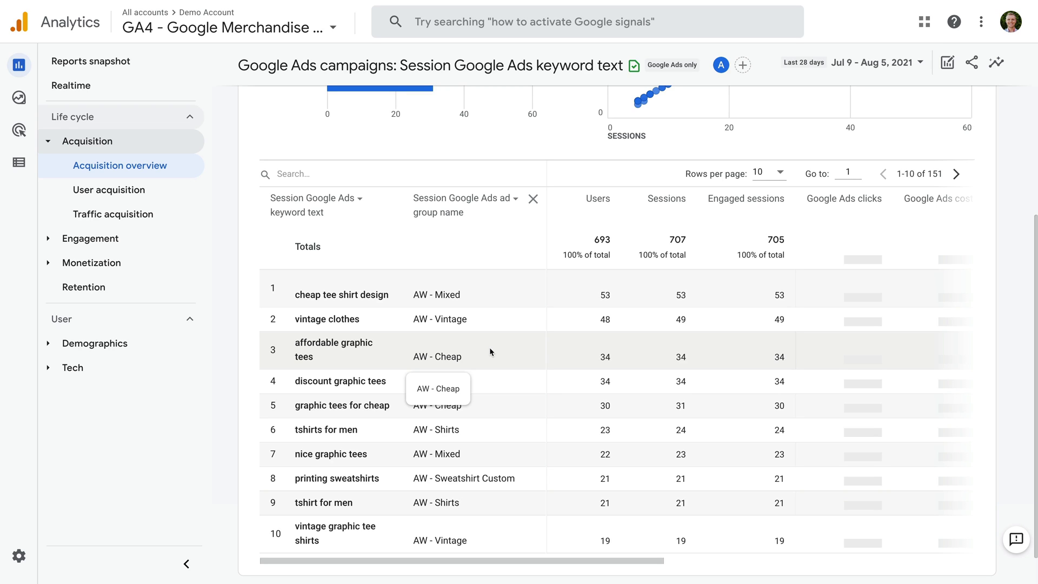
Start a new Free form exploration from the Explore area.
mouse_move(30, 102)
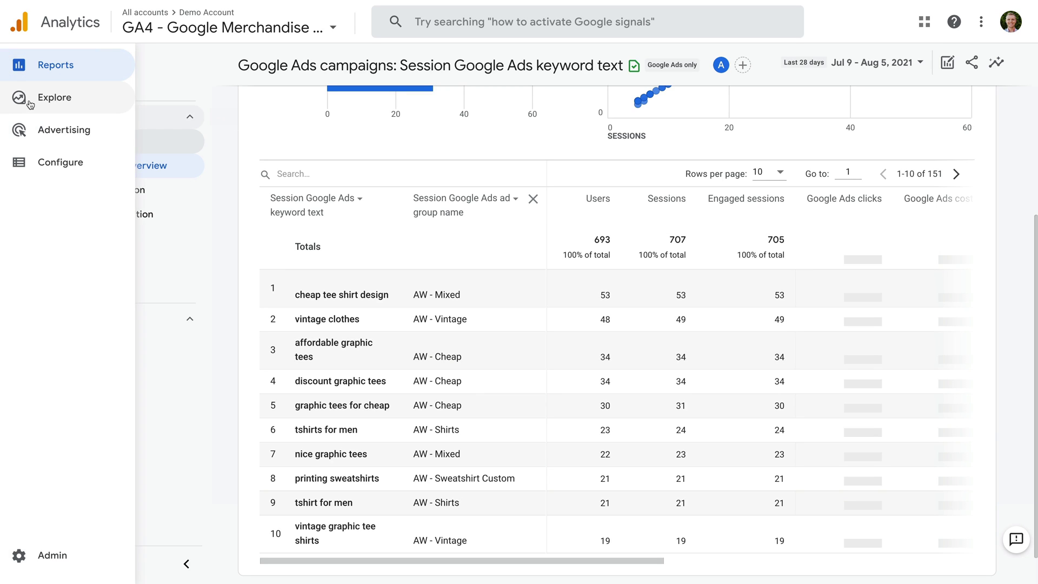
click(83, 102)
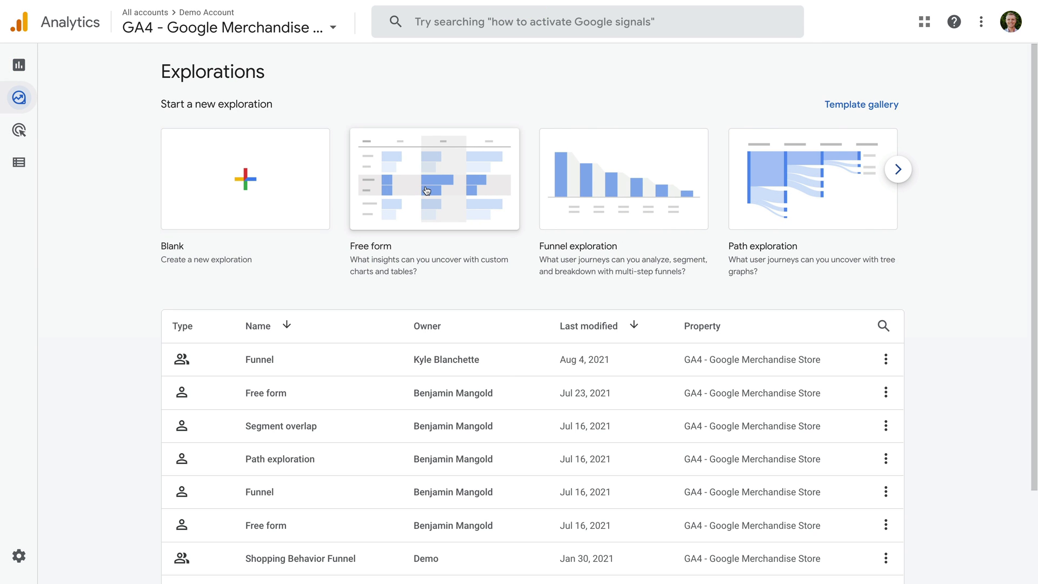
click(405, 214)
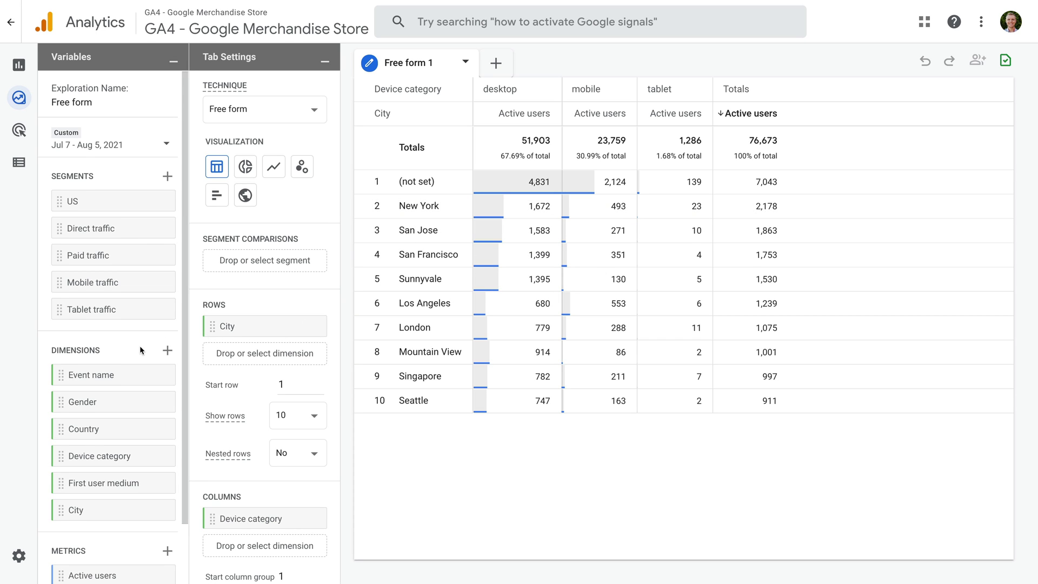
Import the Campaign dimension into the exploration's variables.
scroll(139, 345, down, 1)
click(168, 307)
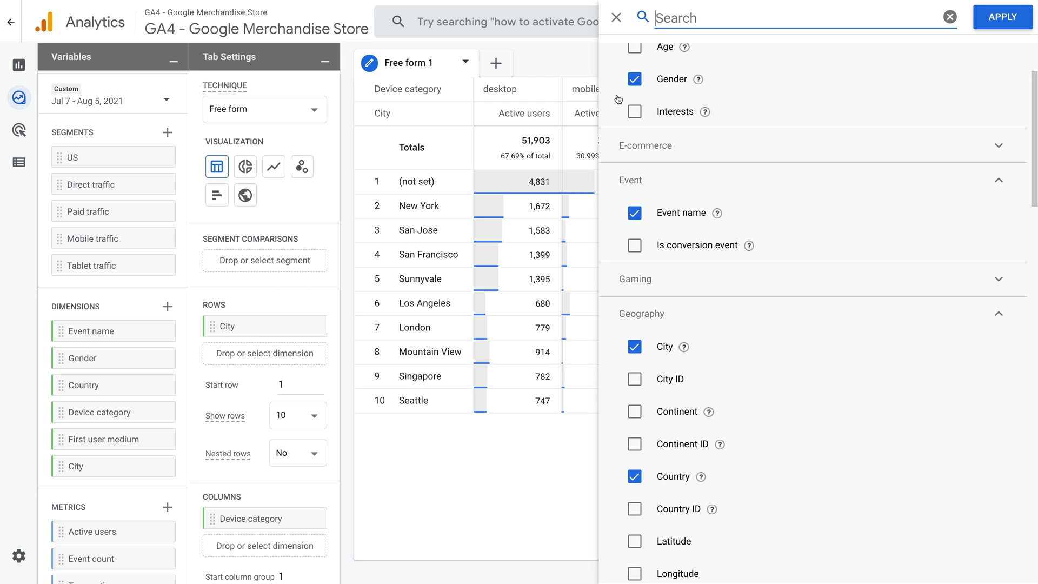
text(camp)
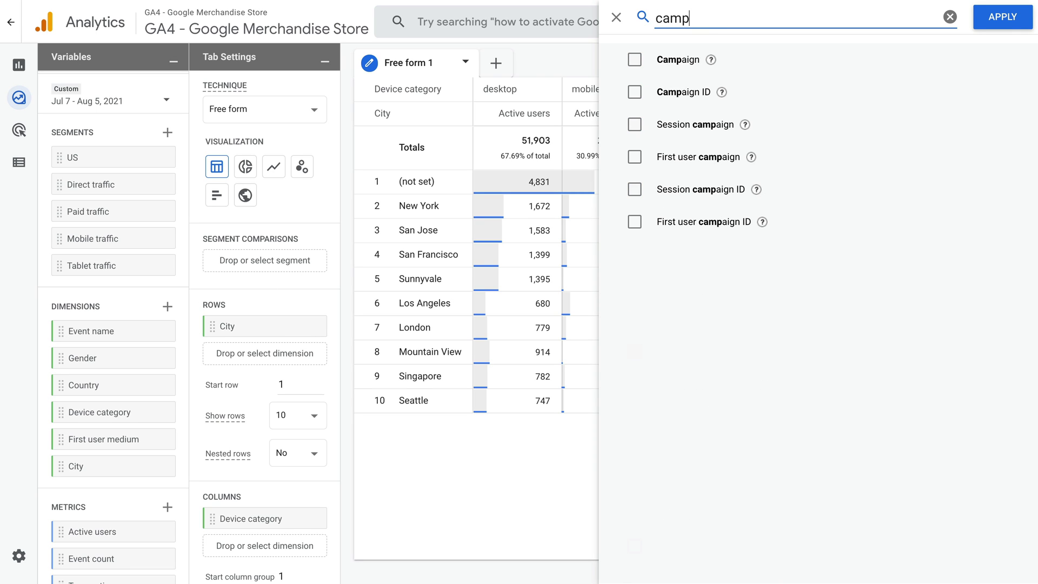
click(642, 62)
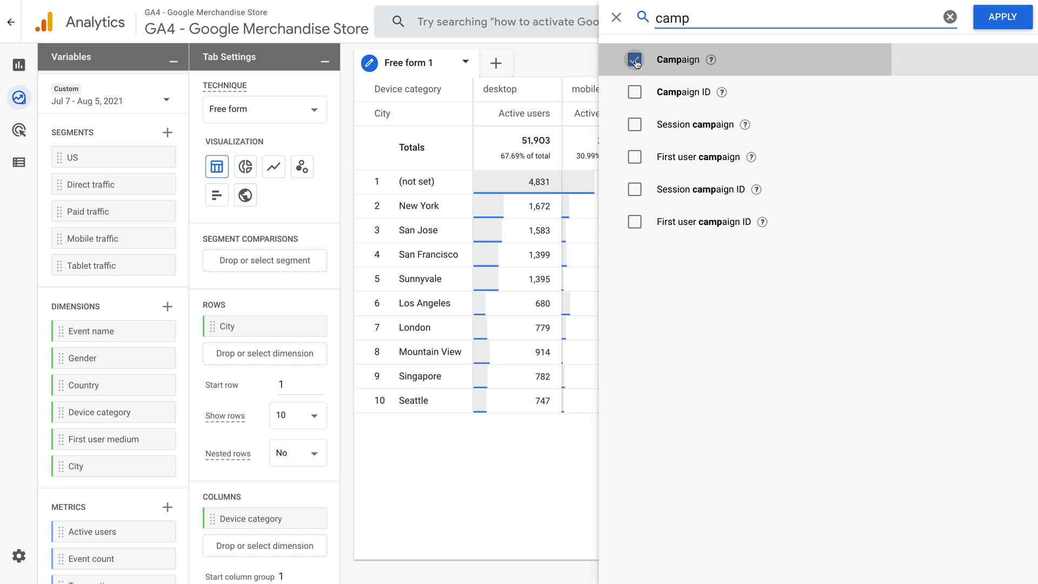
click(992, 22)
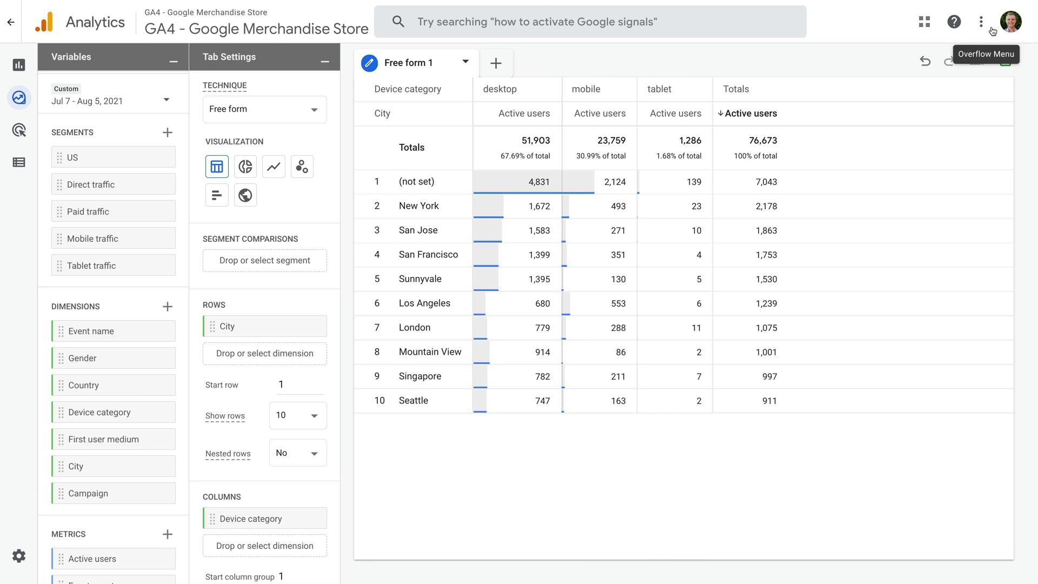
Search the metrics for 'sess' and tick Sessions for import.
mouse_move(153, 368)
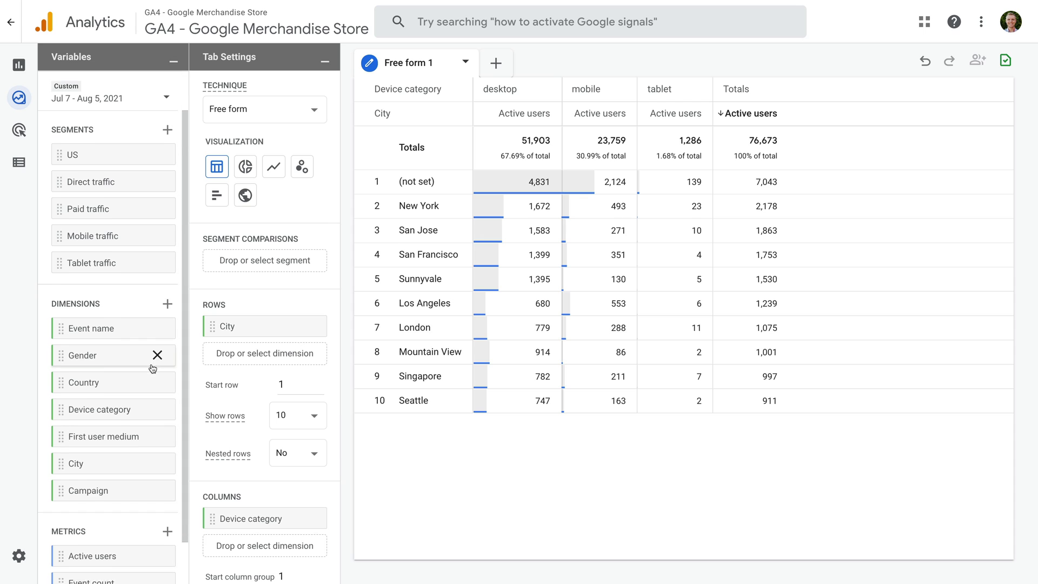
scroll(153, 368, down, 1)
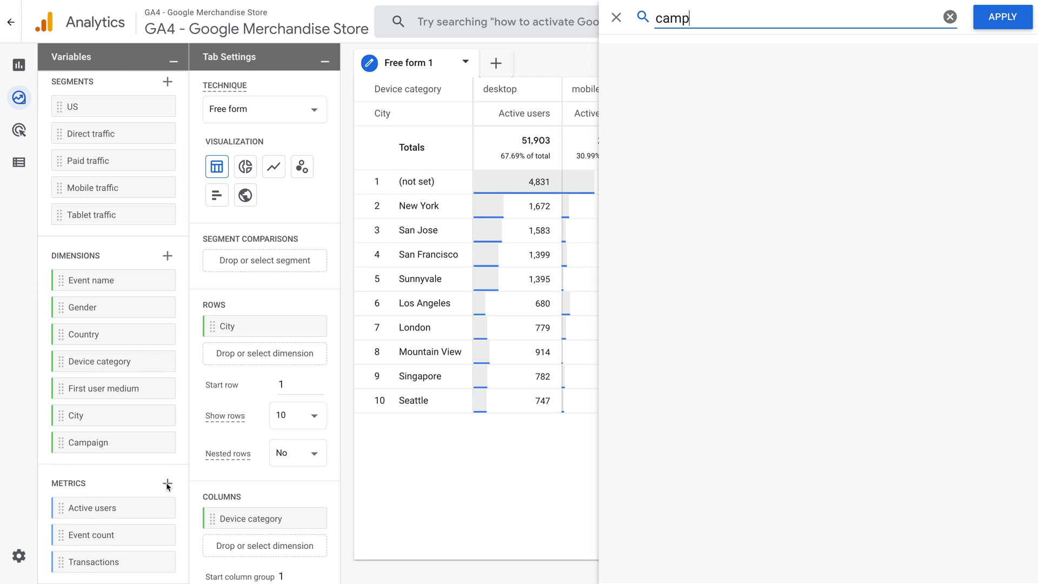
key(BackSpace)
key(BackSpace)
key(BackSpace)
key(BackSpace)
text(sess)
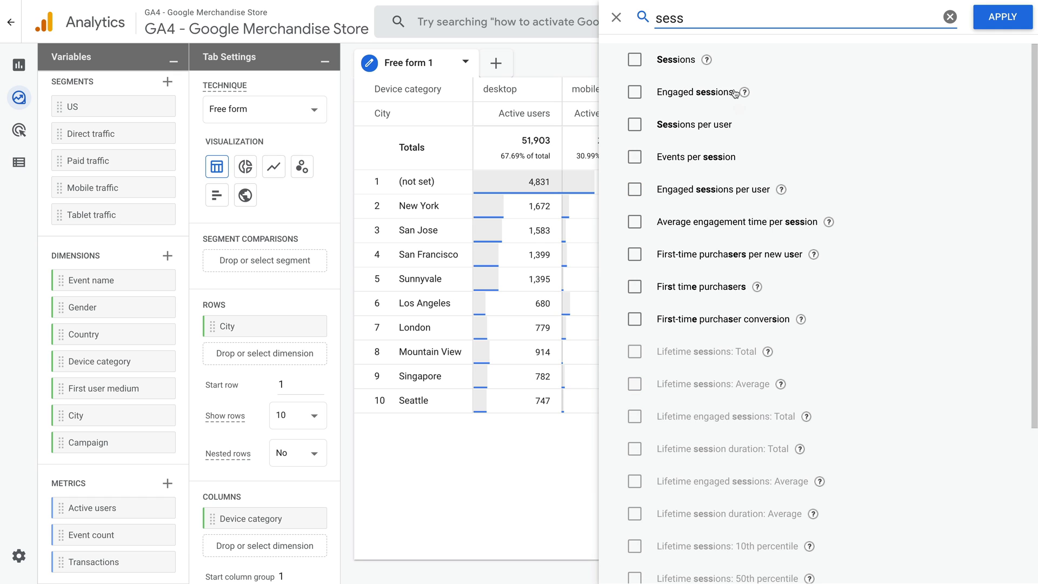
click(672, 61)
Import Sessions and clear City, Device category and Active users from the table.
click(994, 21)
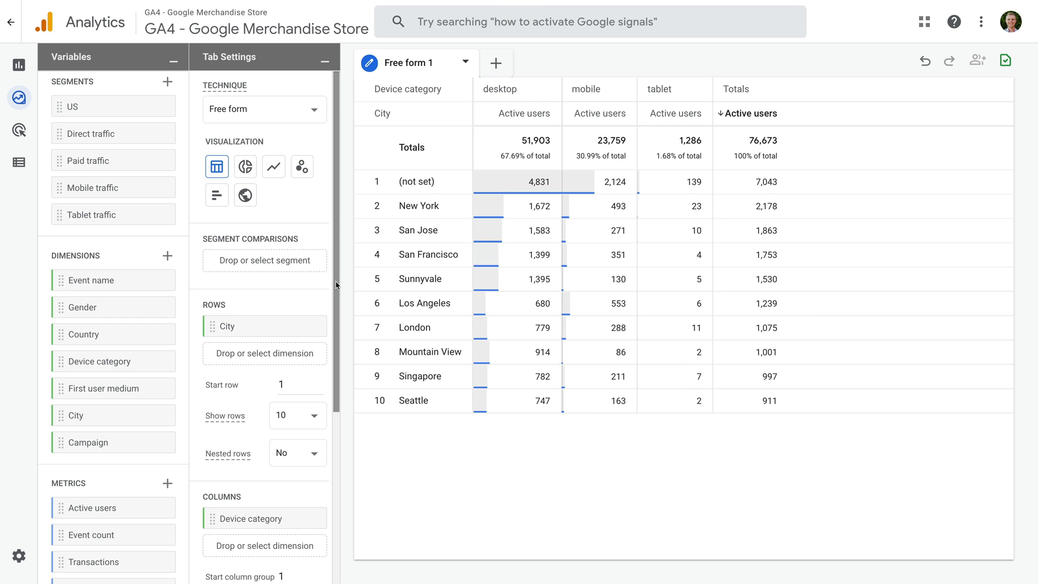
click(308, 327)
scroll(311, 335, down, 3)
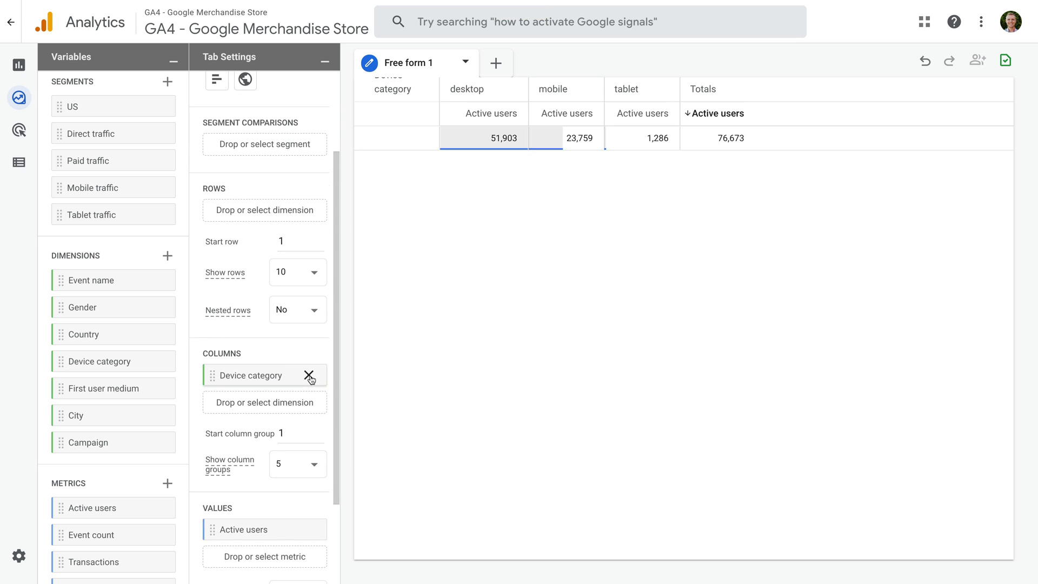
click(309, 375)
scroll(308, 400, down, 2)
click(309, 414)
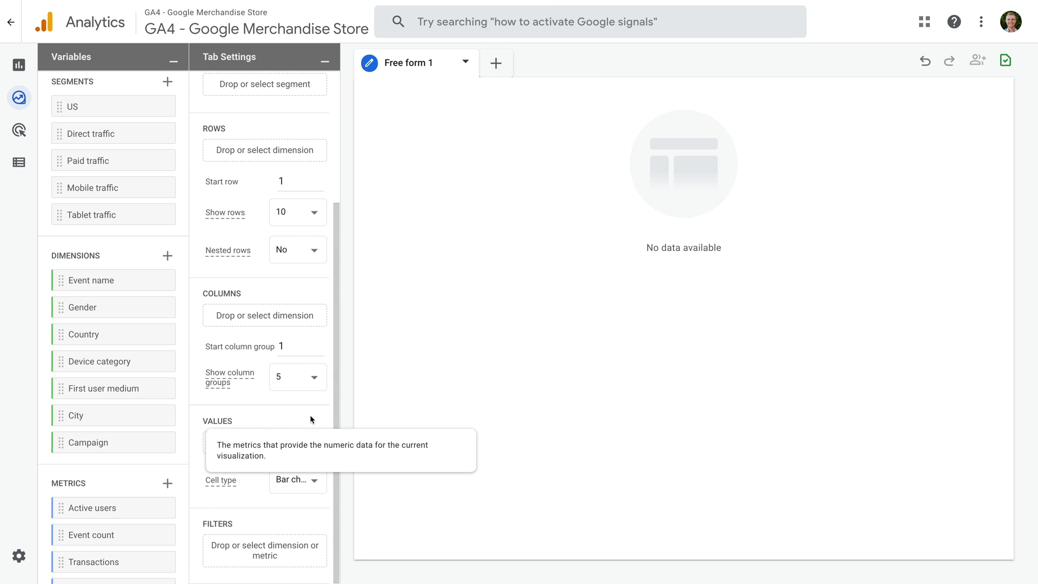
scroll(293, 404, up, 3)
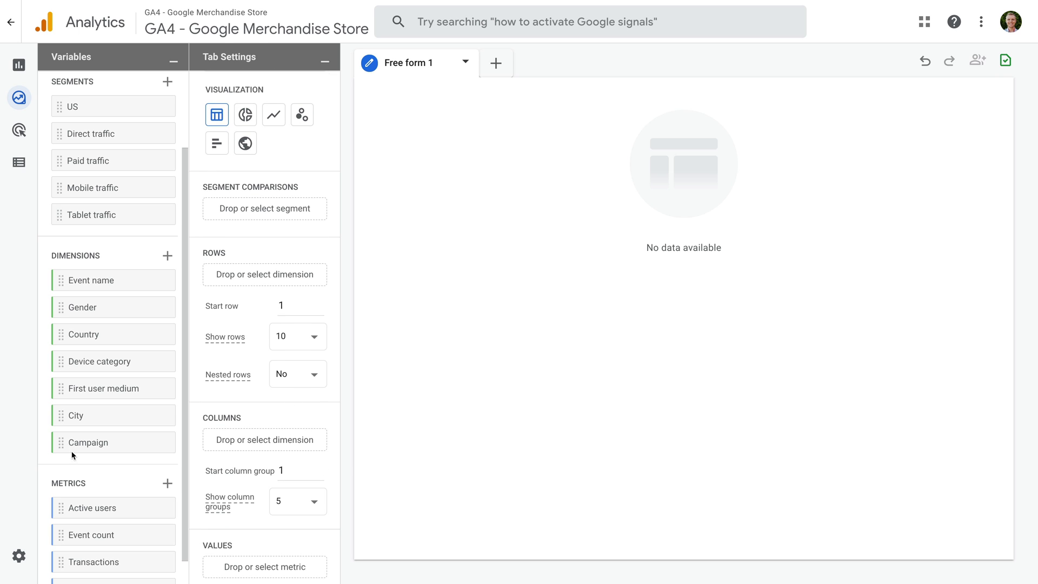
Build the table with Campaign as rows and Sessions as values, totalling 111,706.
drag(69, 441, 241, 276)
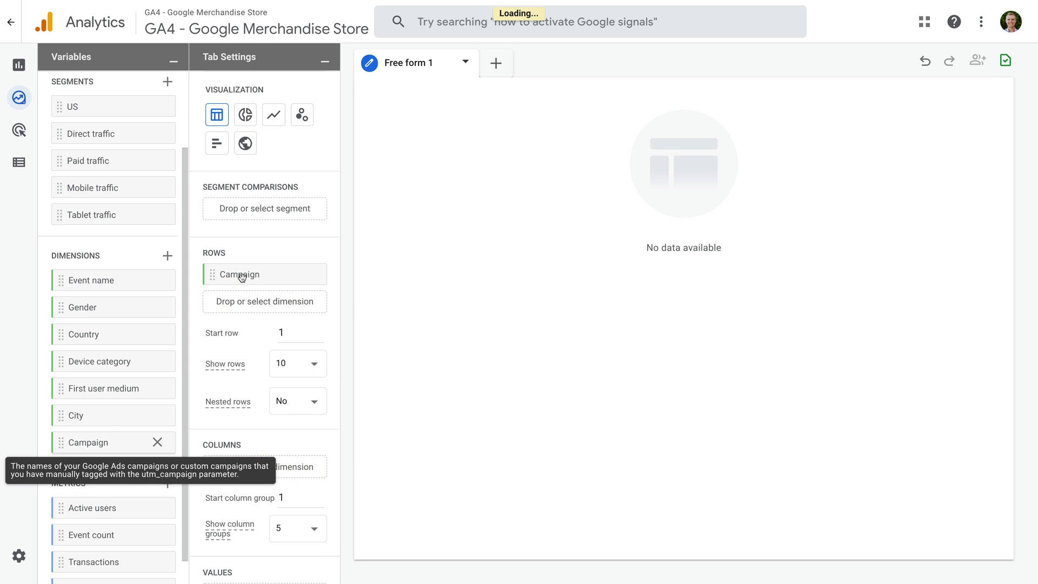
scroll(248, 372, down, 3)
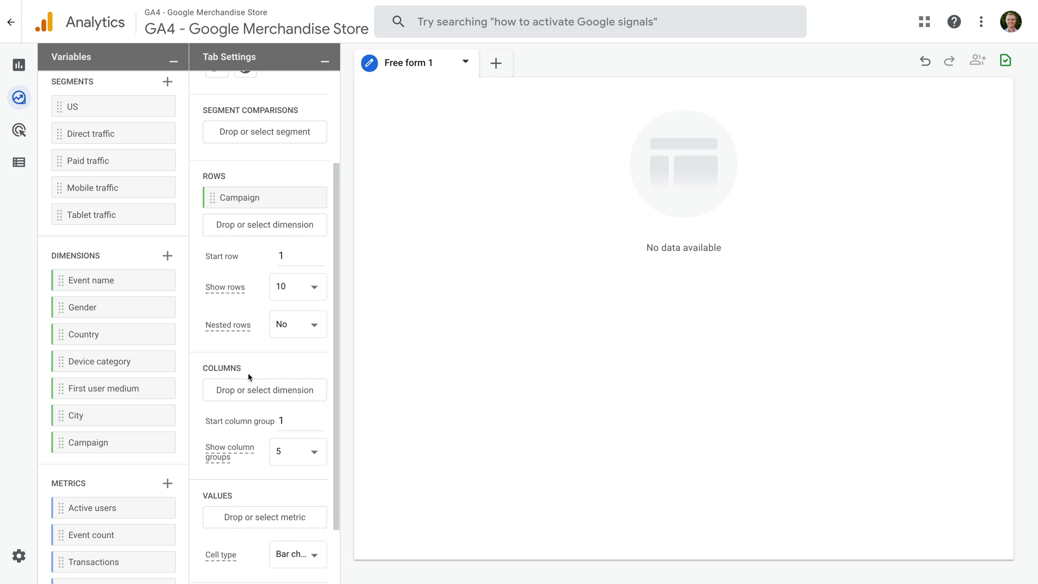
scroll(118, 482, down, 1)
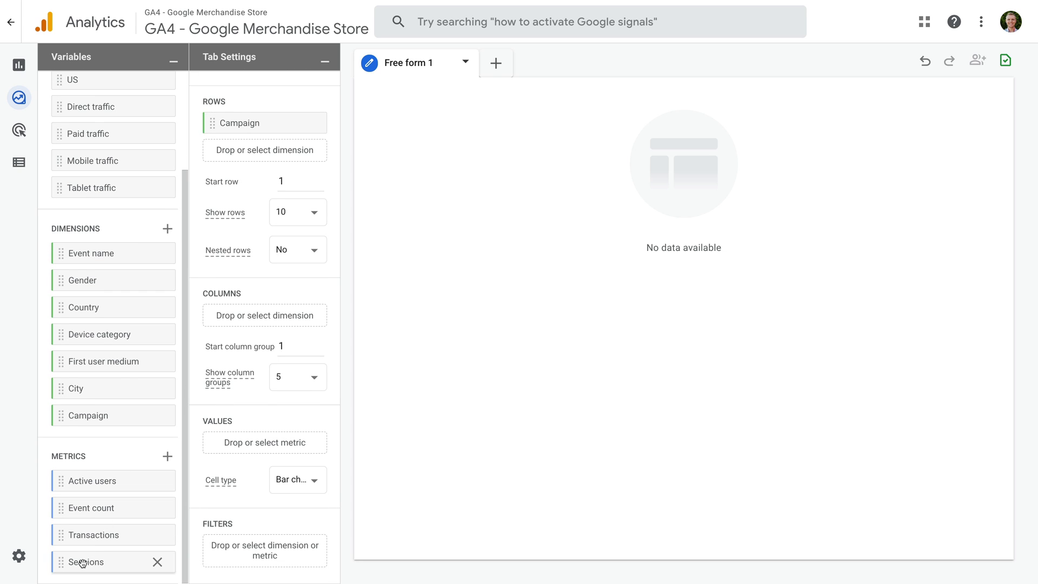
drag(76, 561, 244, 440)
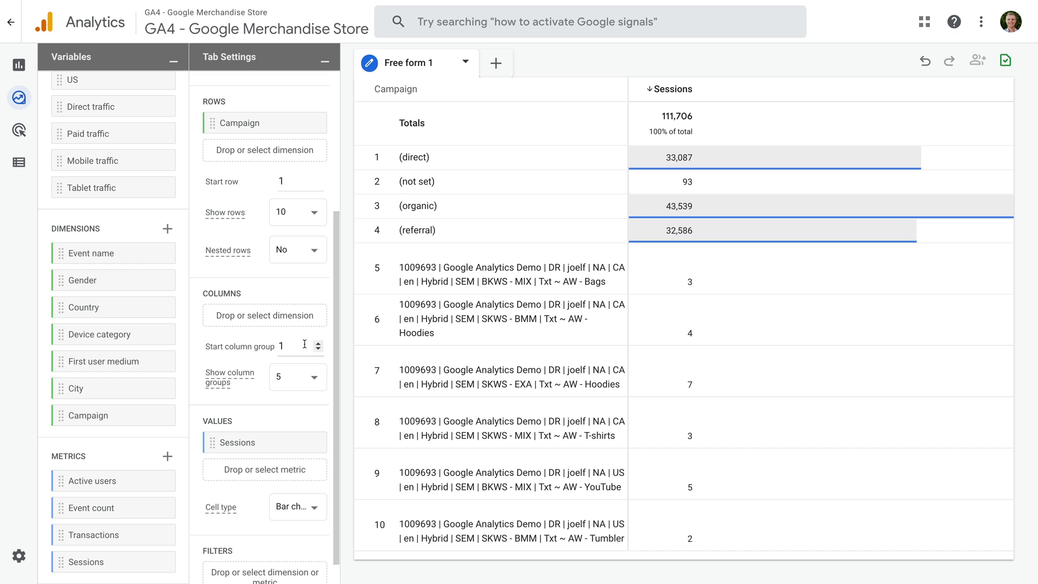
Add a Campaign filter 'does not match regex' with \((direct|not set|organic|referral)\).
scroll(306, 347, down, 1)
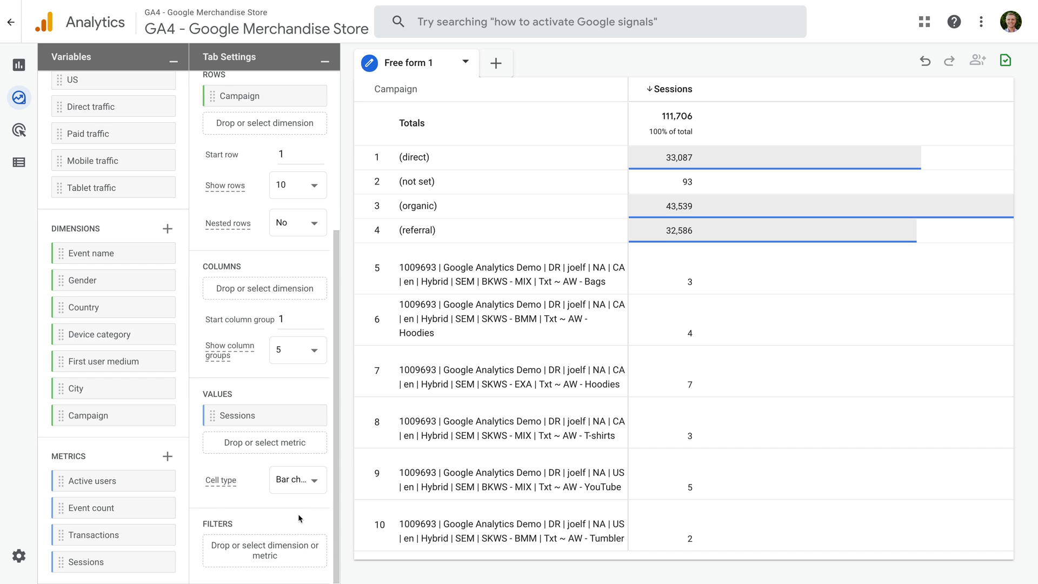
click(235, 548)
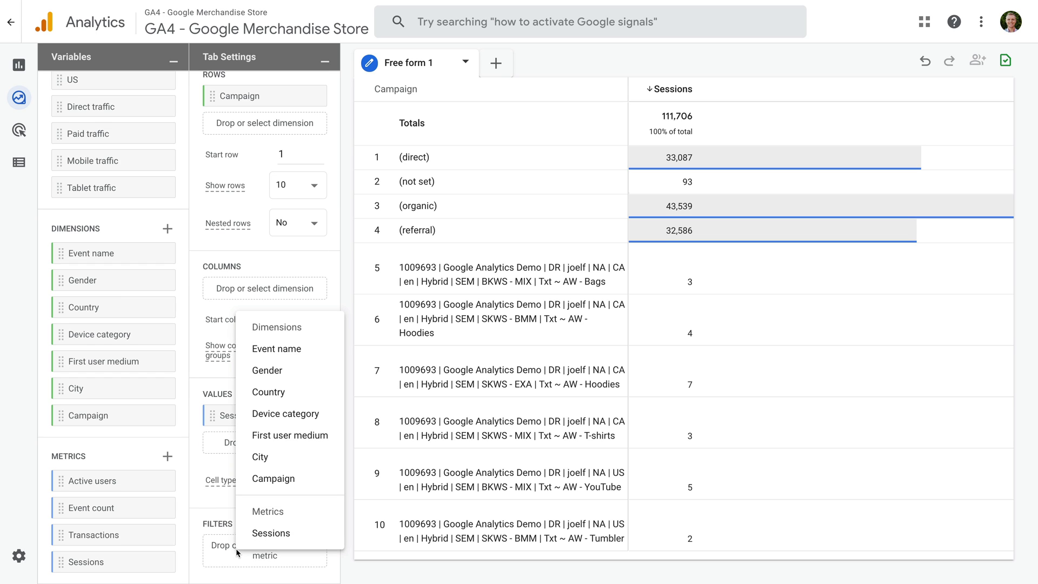
click(338, 481)
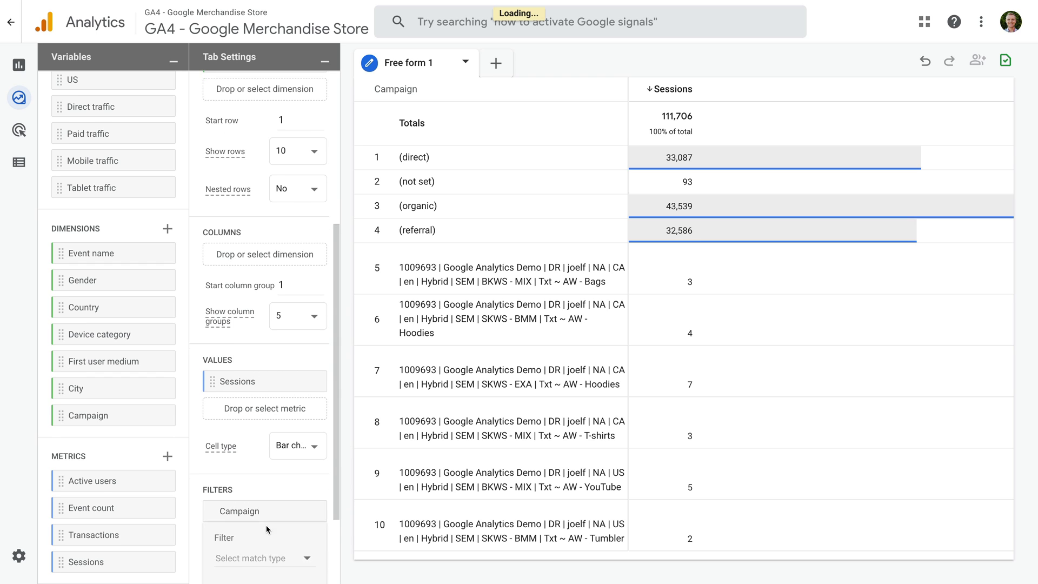
click(291, 449)
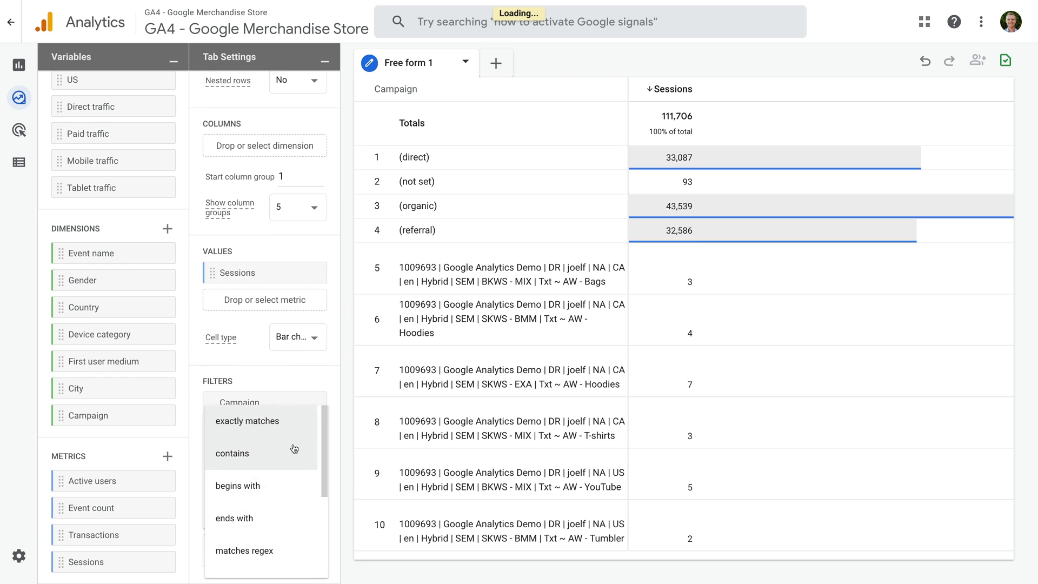
scroll(292, 486, down, 3)
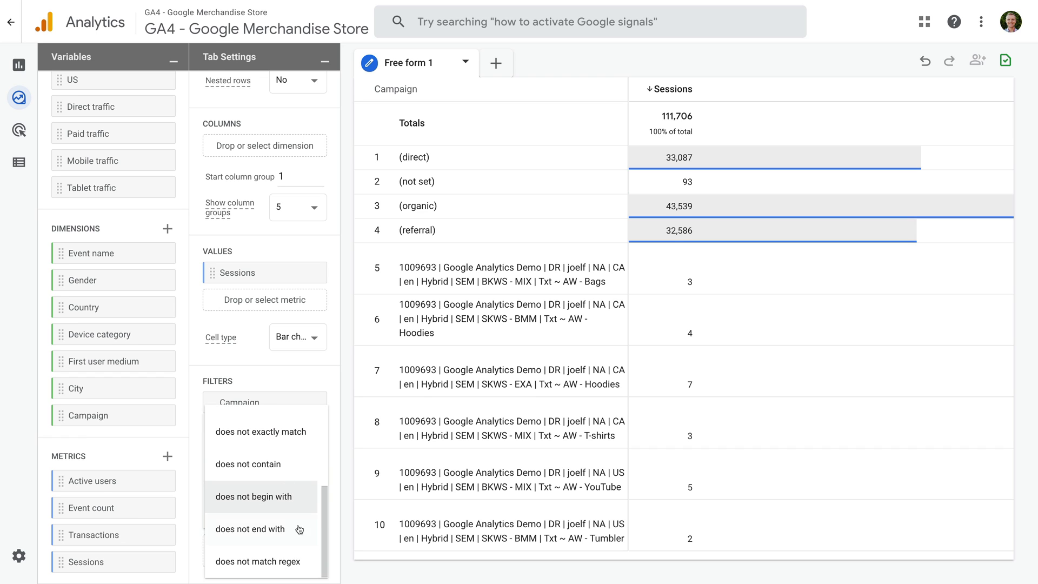
click(305, 565)
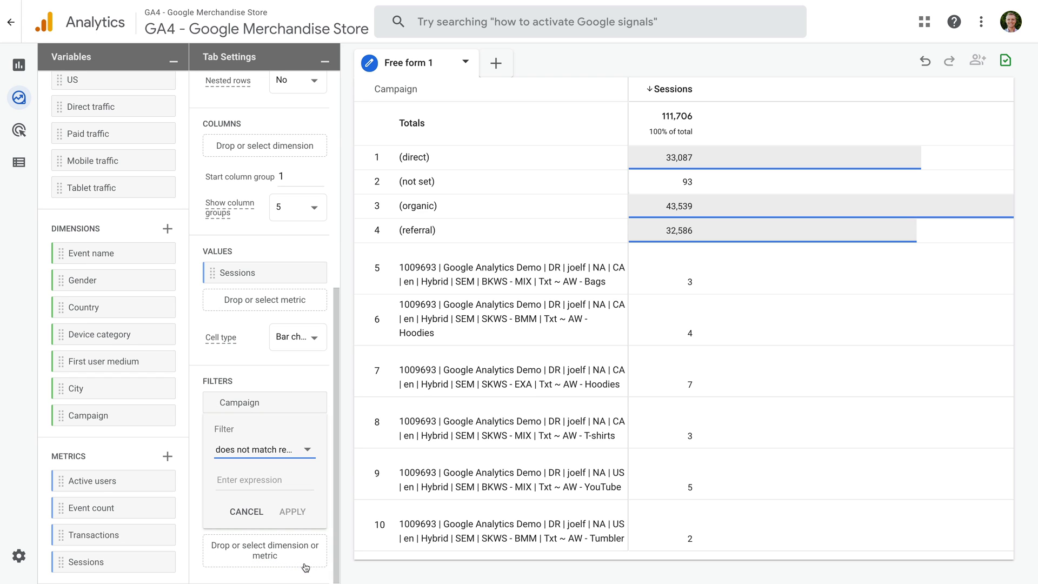
click(281, 480)
text(\(()
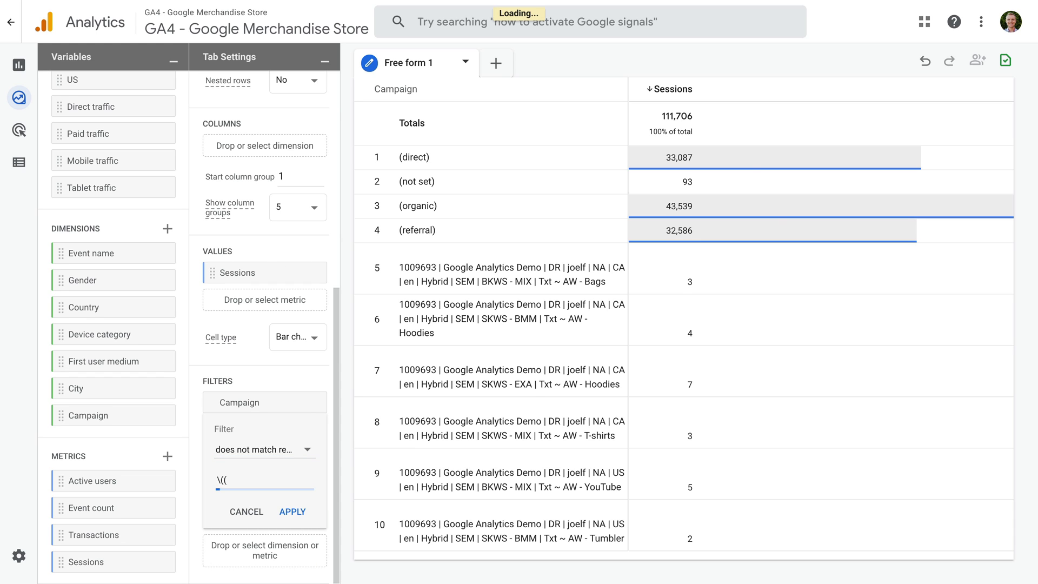
text(direct)
text(|not s)
text(et)
text(|)
text(organic)
text(|referral)
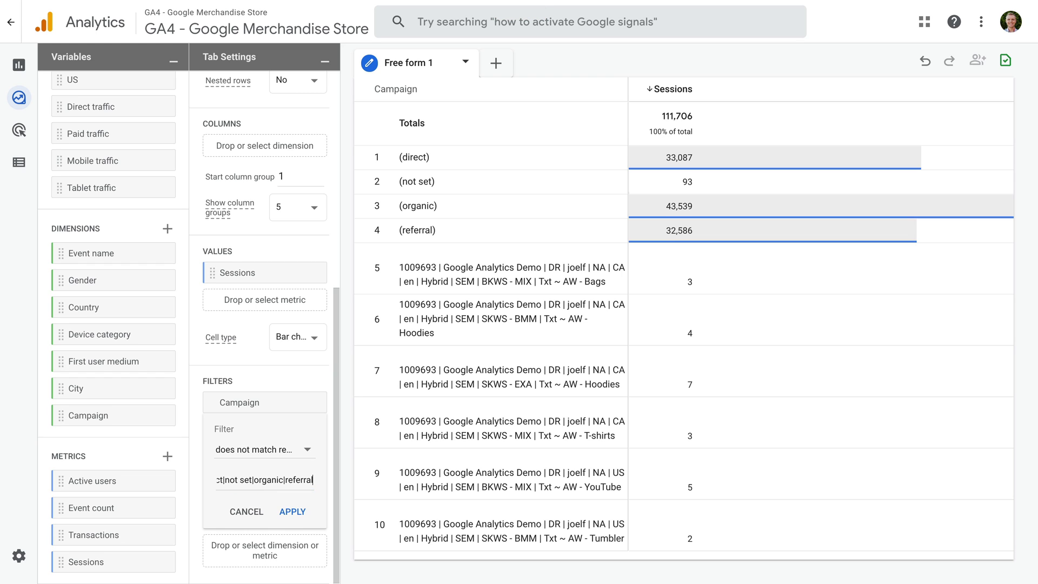
text()\))
Apply the filter and sort campaigns by Sessions descending, now totalling 2,401 sessions.
click(289, 511)
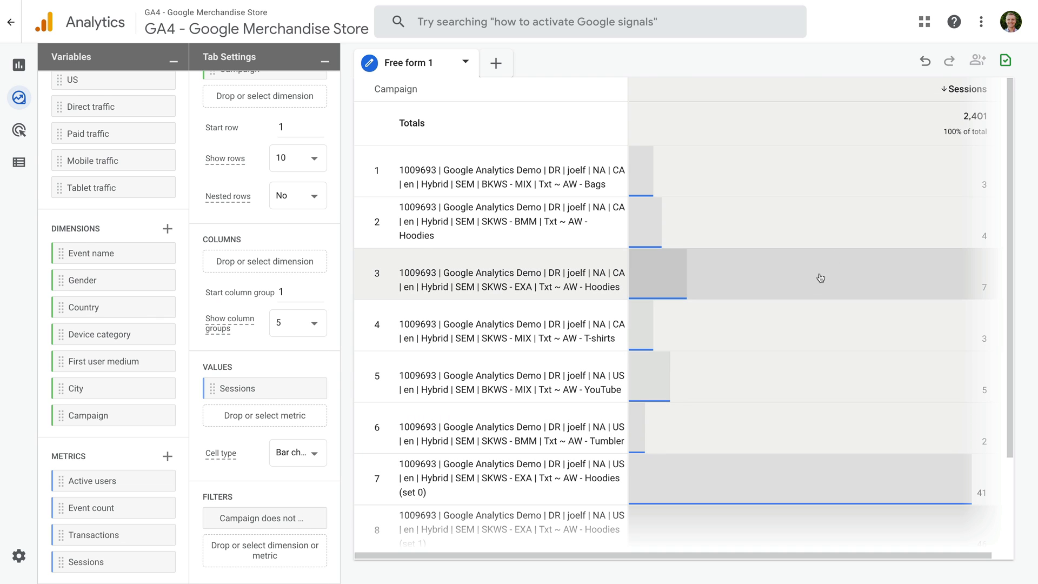
click(951, 94)
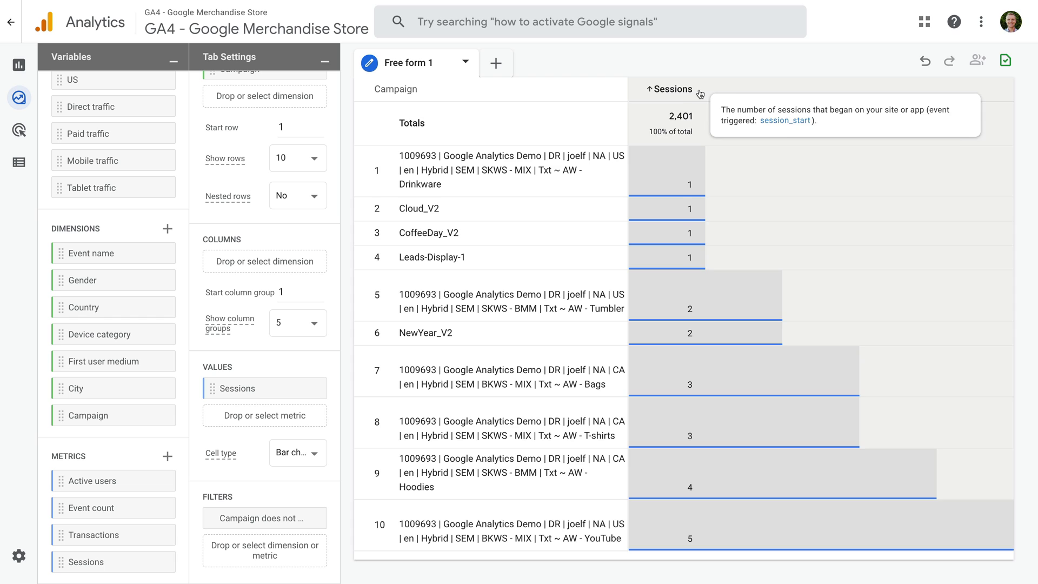
click(699, 94)
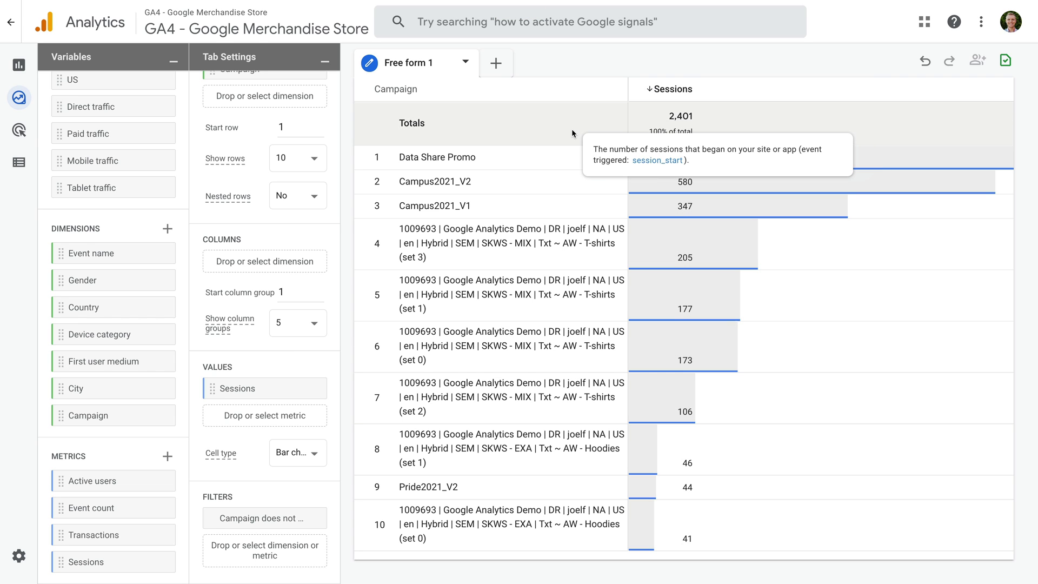